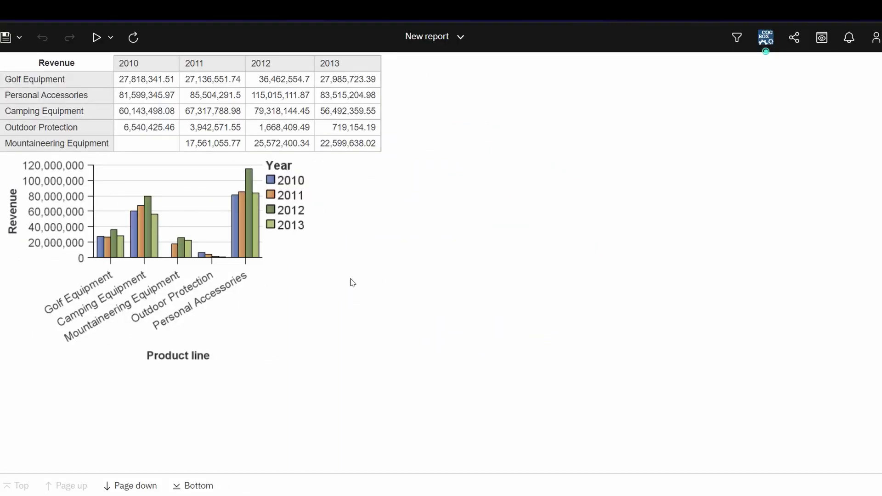
Page through the report output to the world map page, then return to Page1
{"action": "left_click", "coordinate": [132, 487]}
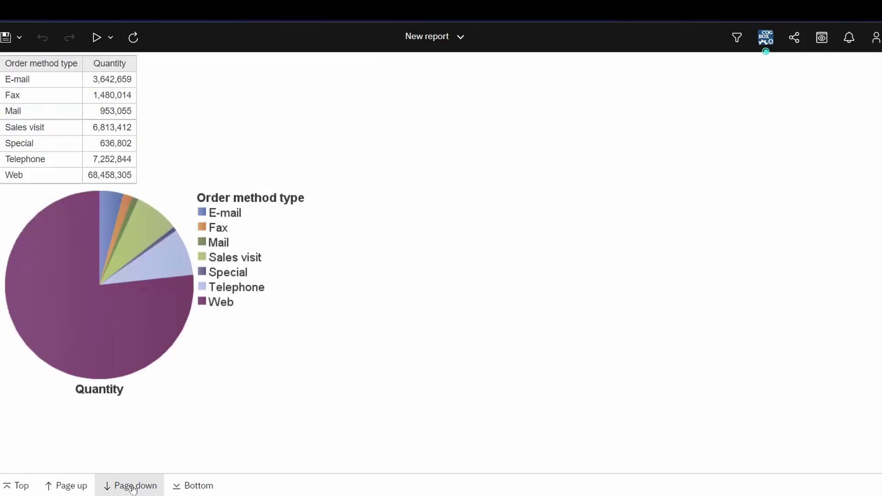
{"action": "left_click", "coordinate": [132, 487]}
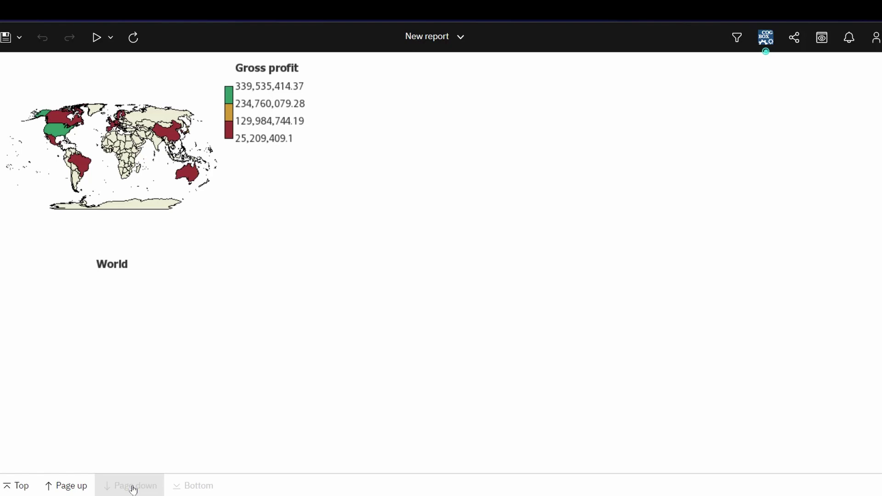
{"action": "left_click", "coordinate": [15, 485]}
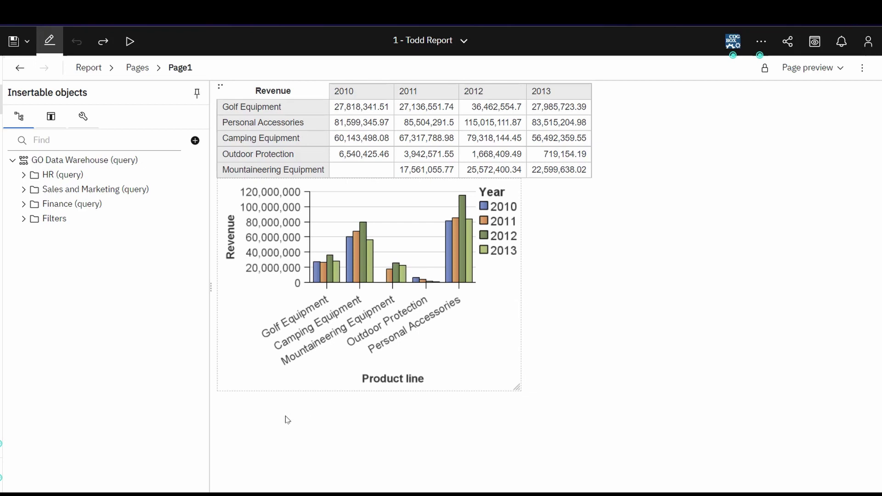
From the report's pages-and-queries list, open Query1 to show its Product line, Year and Revenue items
{"action": "left_click", "coordinate": [104, 69]}
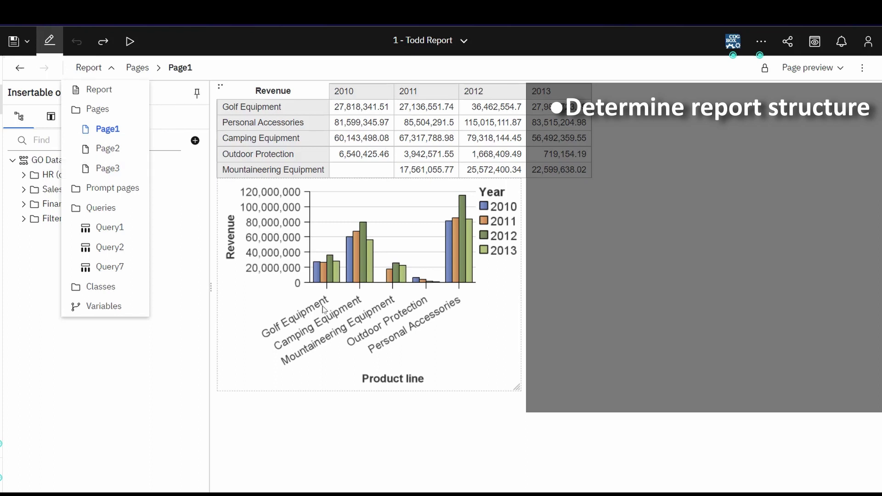
{"action": "left_click", "coordinate": [113, 228]}
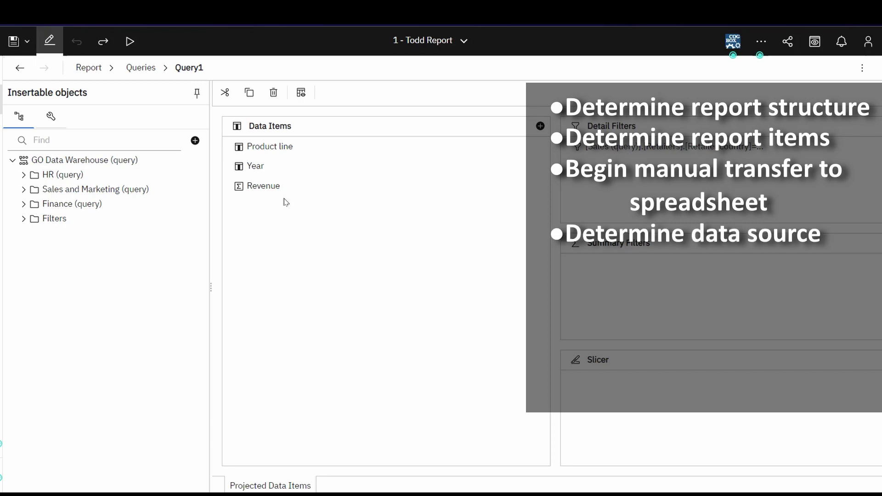
Inspect Product line's expression, [Sales (query)].[Products], and close it without changes
{"action": "double_click", "coordinate": [285, 146]}
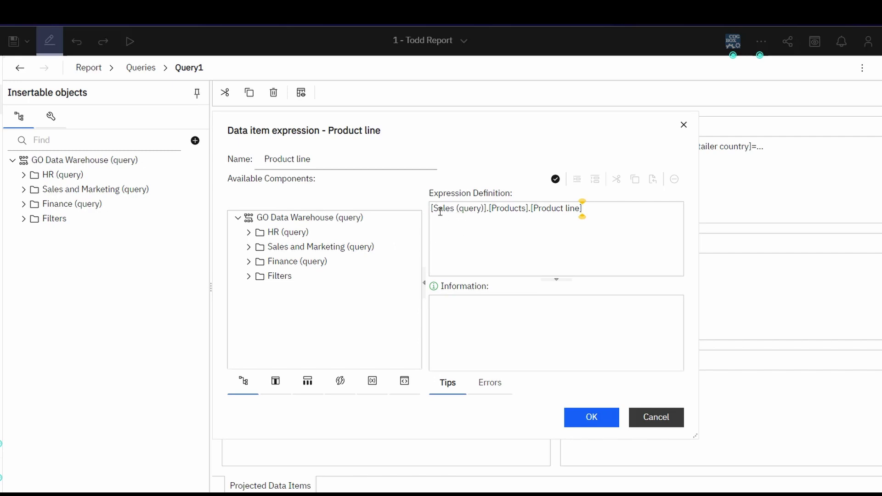
{"action": "left_click_drag", "start_coordinate": [432, 209], "coordinate": [486, 209]}
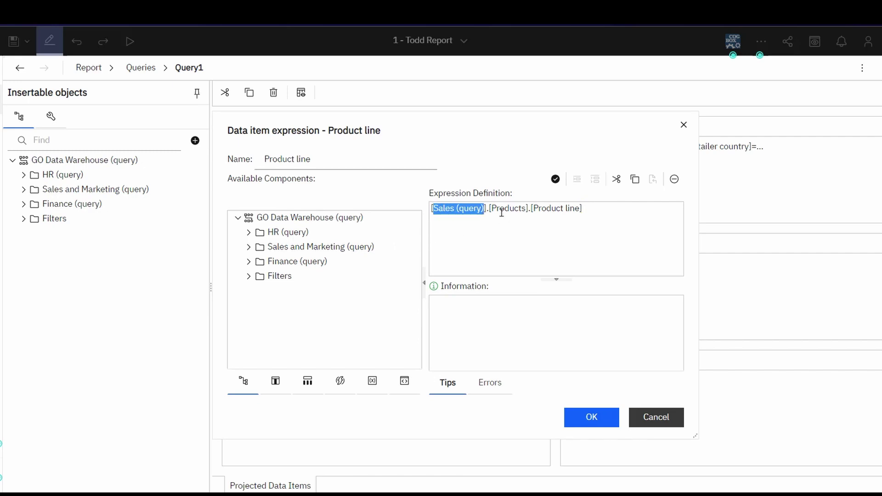
{"action": "double_click", "coordinate": [505, 209]}
{"action": "left_click", "coordinate": [655, 423]}
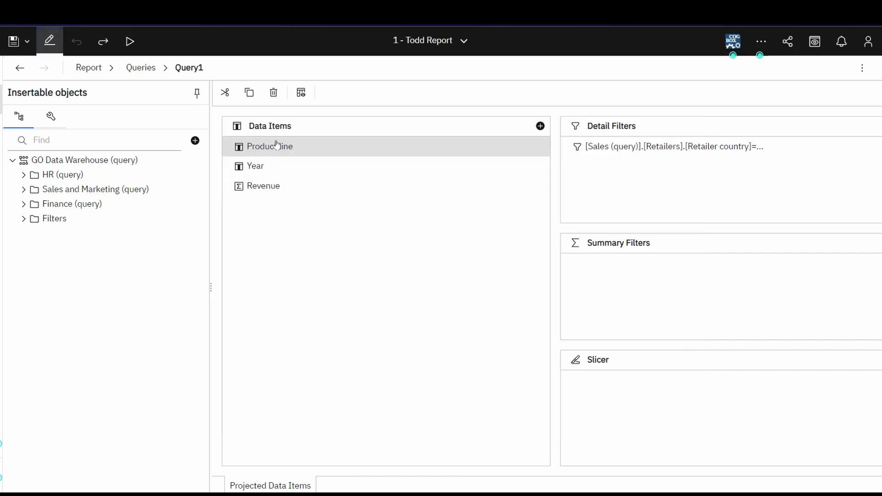
Expand Sales and Marketing (query) > Sales (query) to list Sales fact, Products, Retailers and Time
{"action": "left_click", "coordinate": [24, 183]}
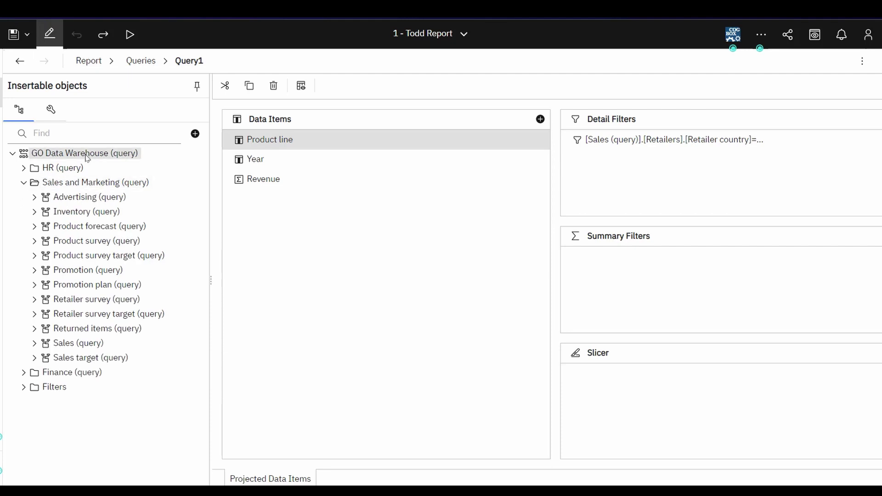
{"action": "left_click", "coordinate": [34, 344]}
{"action": "scroll", "coordinate": [115, 322], "scroll_direction": "down", "scroll_amount": 1}
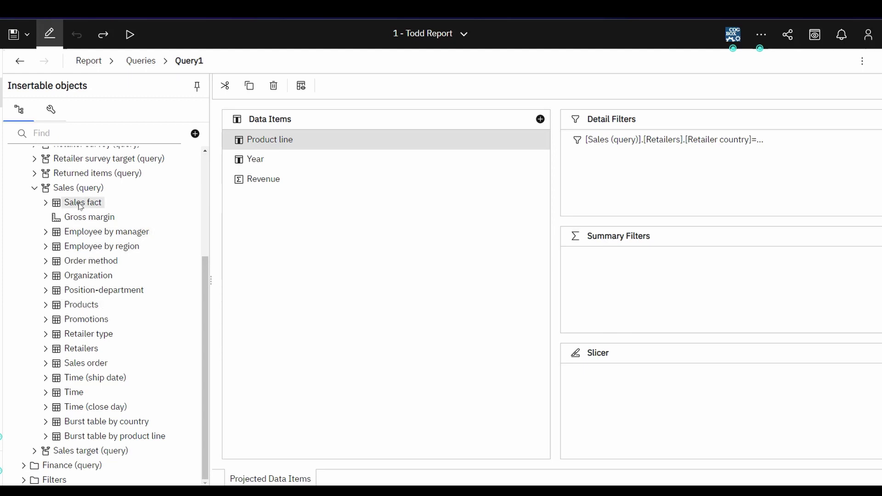
{"action": "left_click", "coordinate": [46, 203]}
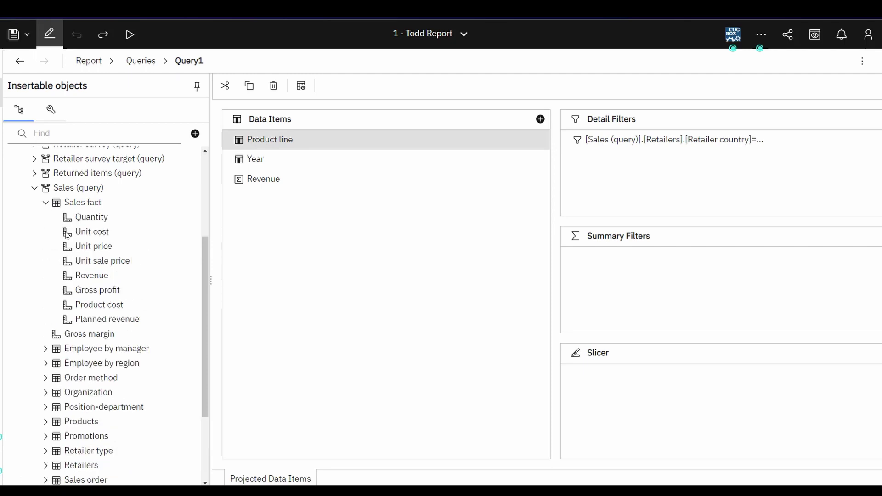
{"action": "left_click", "coordinate": [45, 204]}
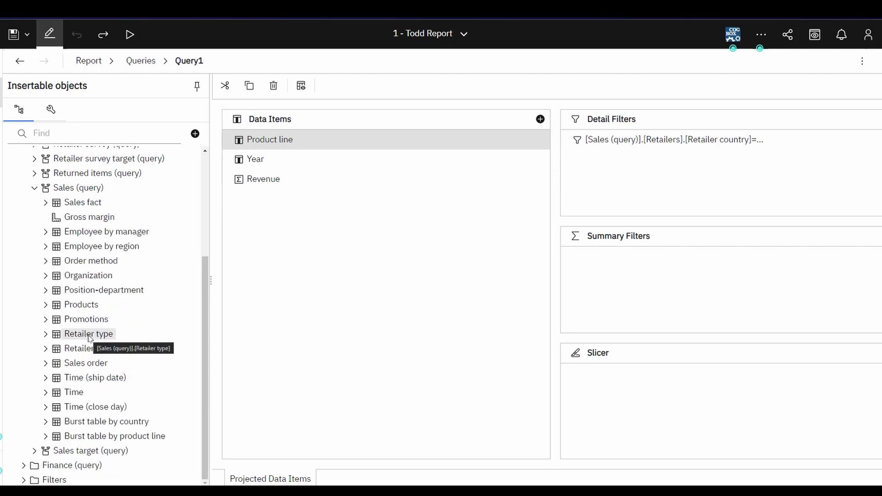
{"action": "left_click", "coordinate": [35, 189]}
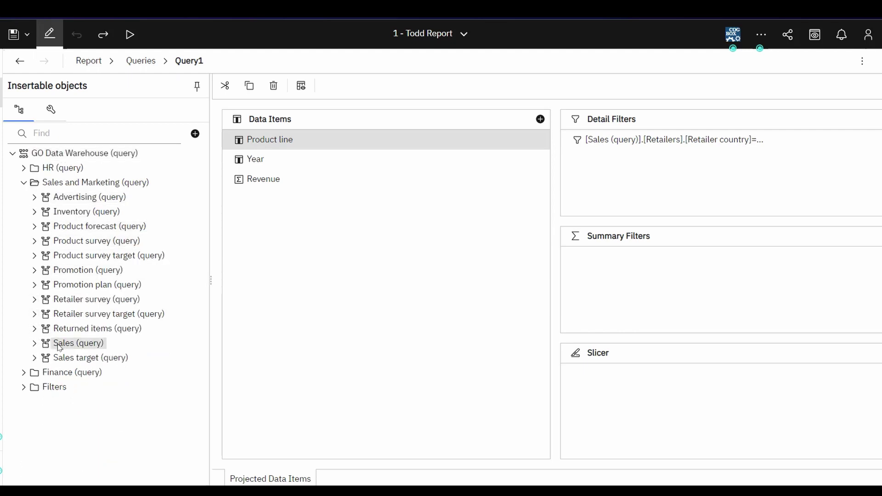
{"action": "left_click", "coordinate": [35, 344]}
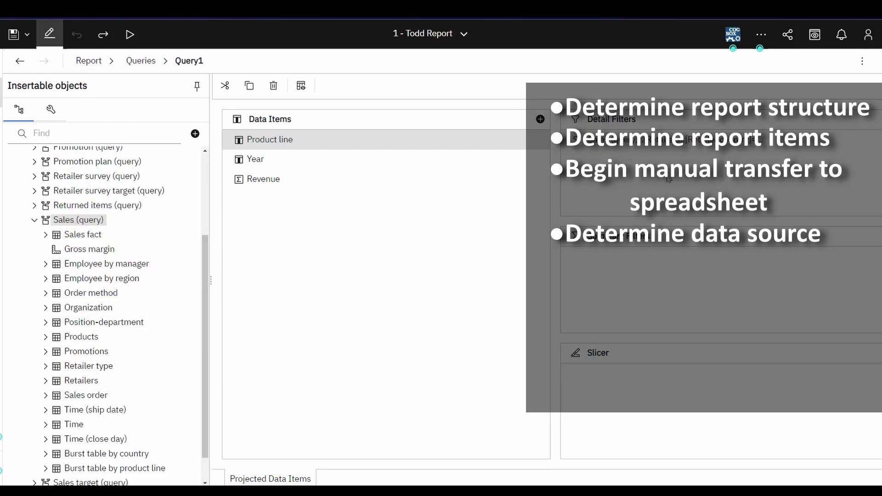
Collapse Sales (query), briefly check Finance (query), then list the Sales (query) subjects in Framework Manager
{"action": "left_click", "coordinate": [34, 221]}
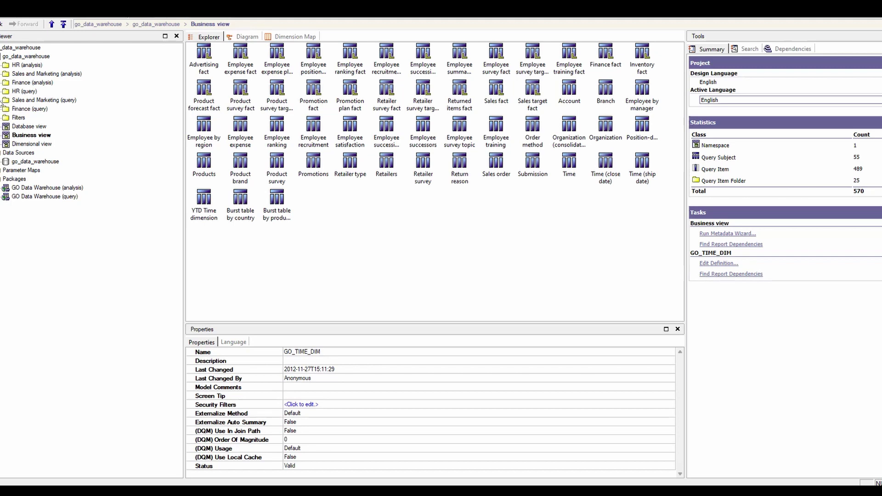
{"action": "left_click", "coordinate": [2, 109]}
{"action": "left_click", "coordinate": [1, 109]}
{"action": "left_click", "coordinate": [1, 100]}
{"action": "left_click", "coordinate": [6, 196]}
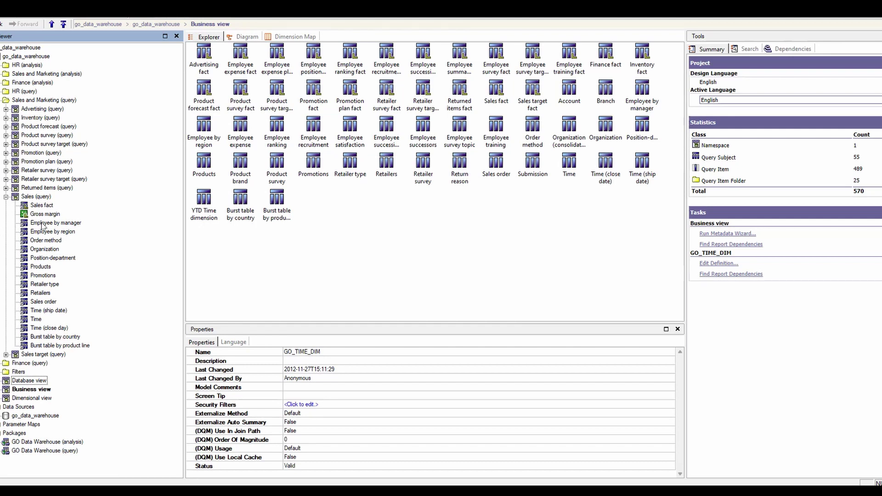
Jump from Products to its referenced Business view subject and open the Products query subject definition
{"action": "left_click", "coordinate": [44, 268]}
{"action": "right_click", "coordinate": [45, 270]}
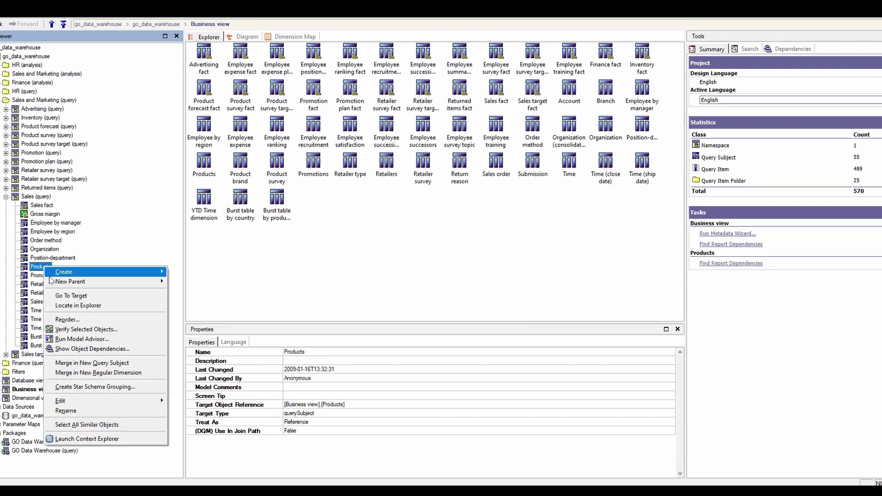
{"action": "left_click", "coordinate": [71, 295]}
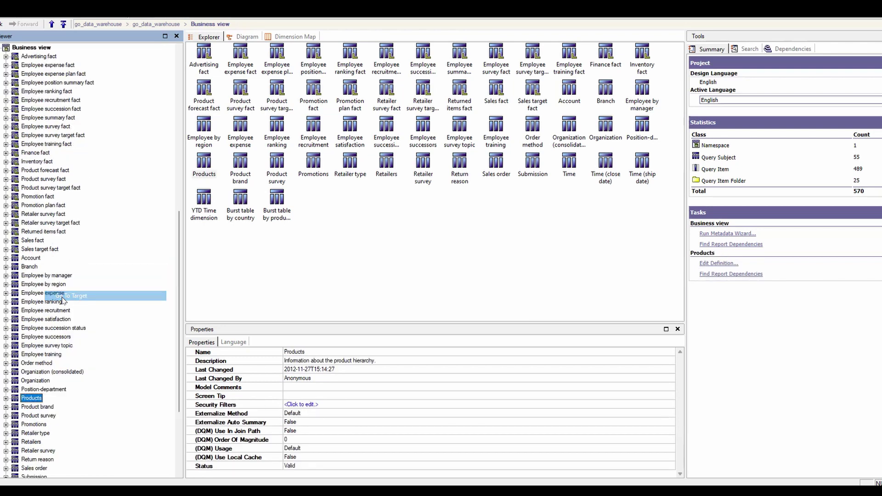
{"action": "double_click", "coordinate": [20, 399]}
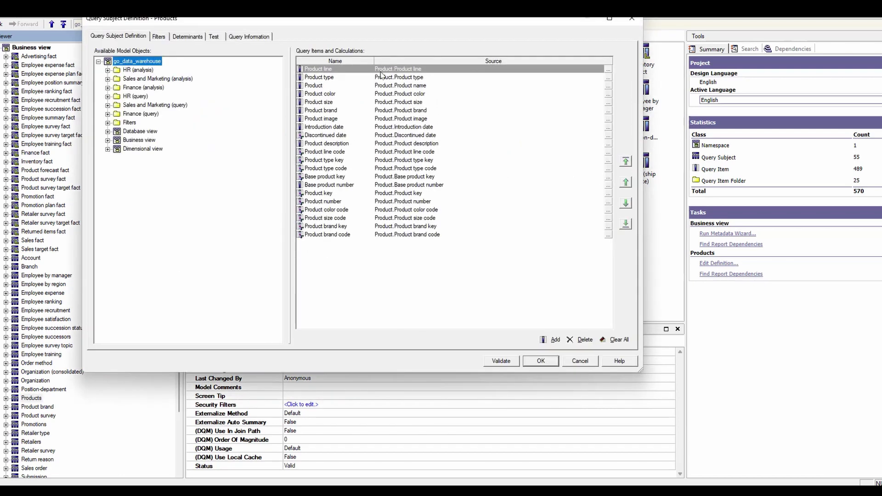
View the Product line calculation, then cancel both the calculation and Products definition dialogs
{"action": "left_click", "coordinate": [332, 70]}
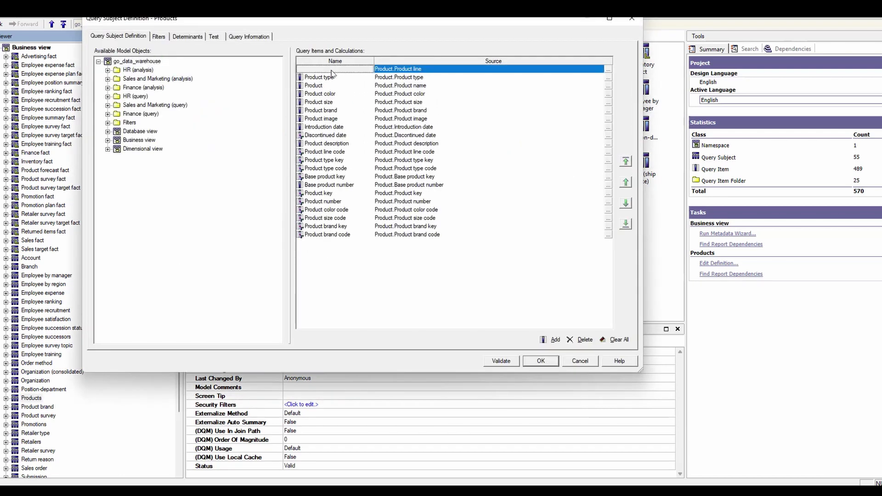
{"action": "left_click", "coordinate": [609, 69]}
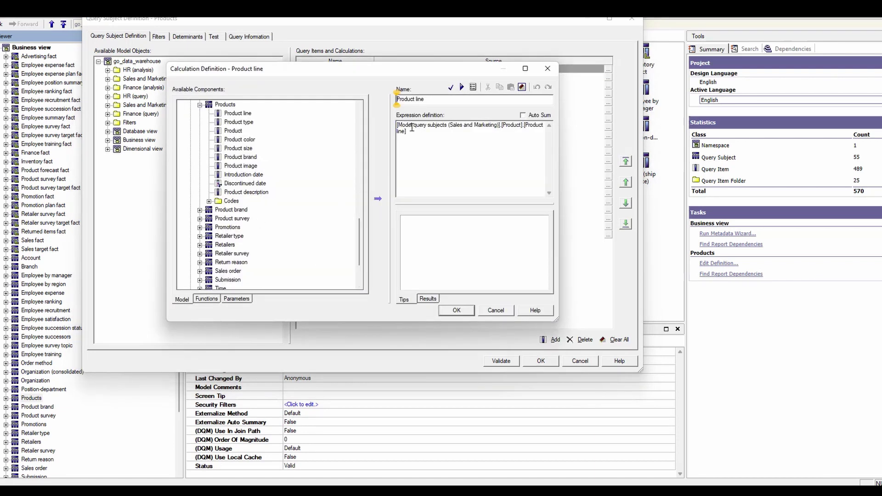
{"action": "left_click", "coordinate": [496, 311]}
{"action": "left_click", "coordinate": [579, 361]}
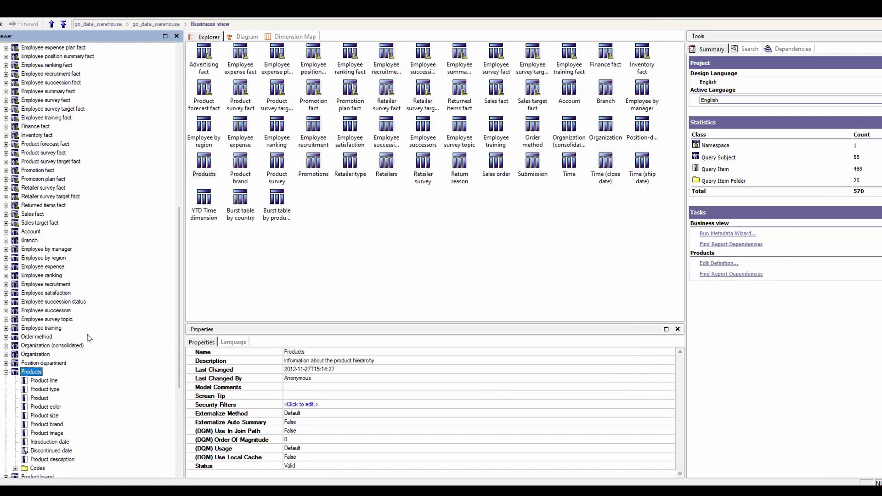
Collapse the Products query subject and the Sales (query) folder
{"action": "left_click", "coordinate": [6, 372]}
{"action": "scroll", "coordinate": [8, 375], "scroll_direction": "up", "scroll_amount": 3}
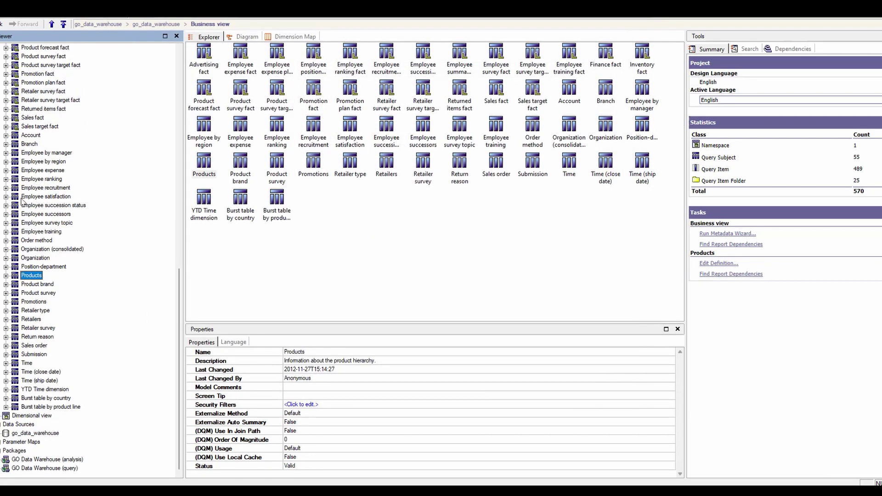
{"action": "scroll", "coordinate": [88, 257], "scroll_direction": "up", "scroll_amount": 12}
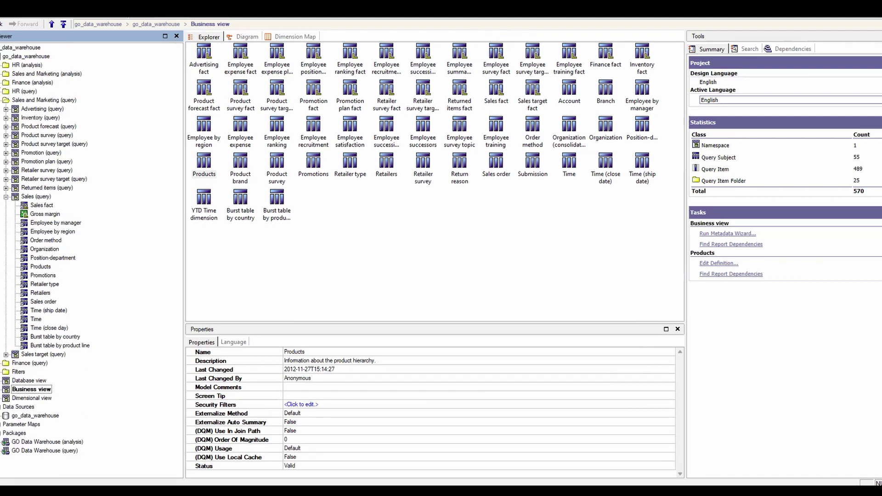
{"action": "left_click", "coordinate": [6, 197]}
Expand Database view > Sales and marketing data > Model query subjects and view the Product definition
{"action": "left_click", "coordinate": [1, 231]}
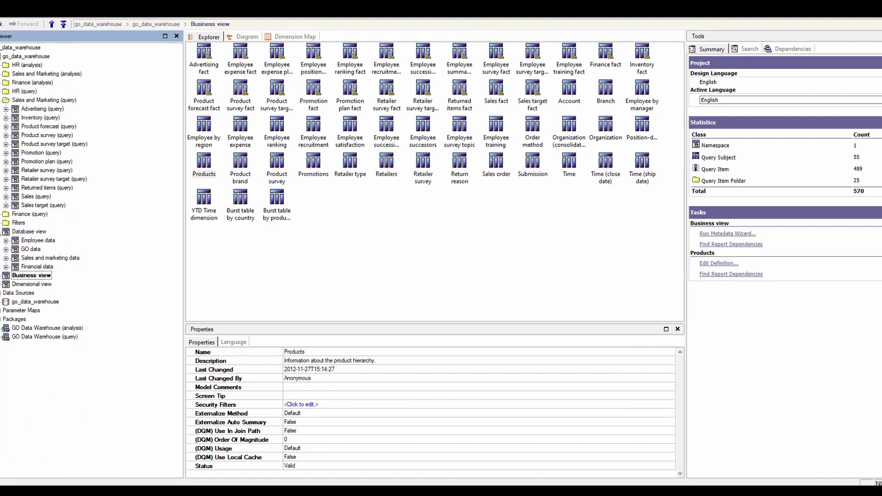
{"action": "left_click", "coordinate": [6, 258]}
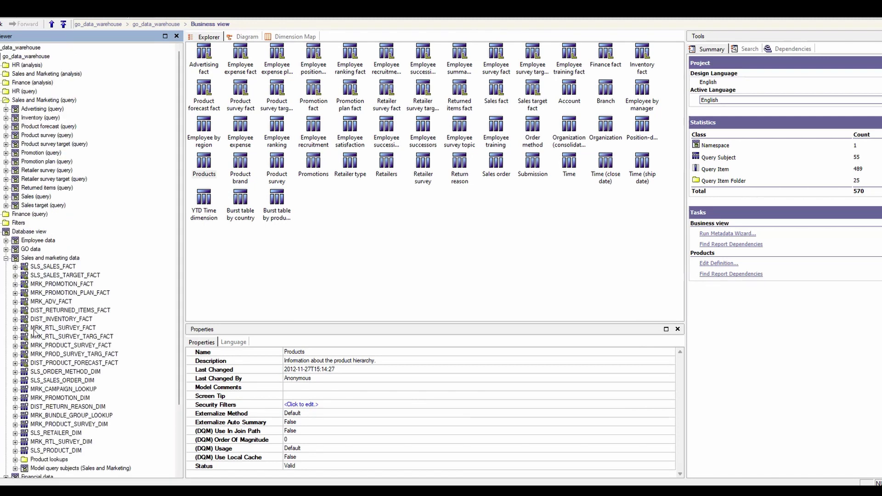
{"action": "scroll", "coordinate": [41, 282], "scroll_direction": "down", "scroll_amount": 3}
{"action": "left_click", "coordinate": [15, 389]}
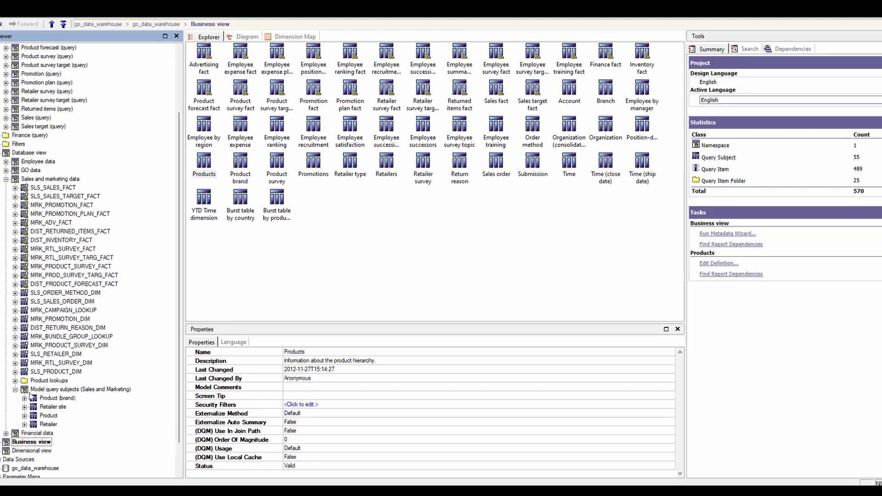
{"action": "double_click", "coordinate": [48, 416]}
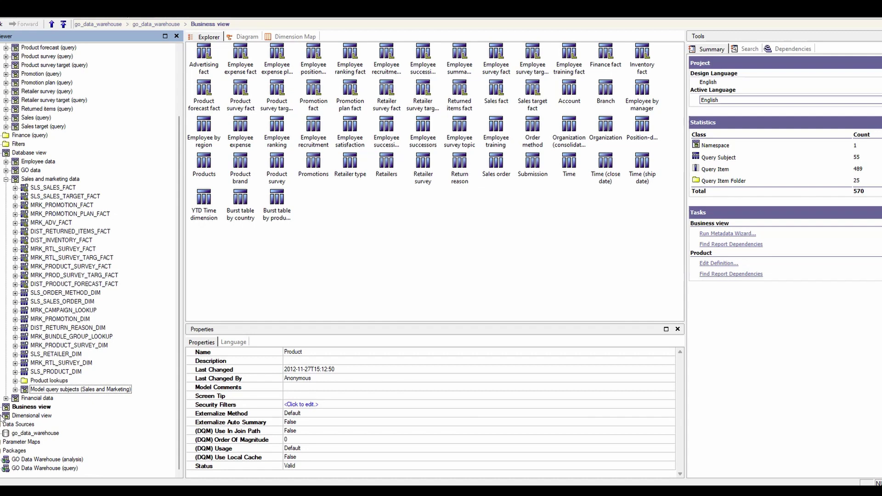
{"action": "scroll", "coordinate": [2, 418], "scroll_direction": "up", "scroll_amount": 3}
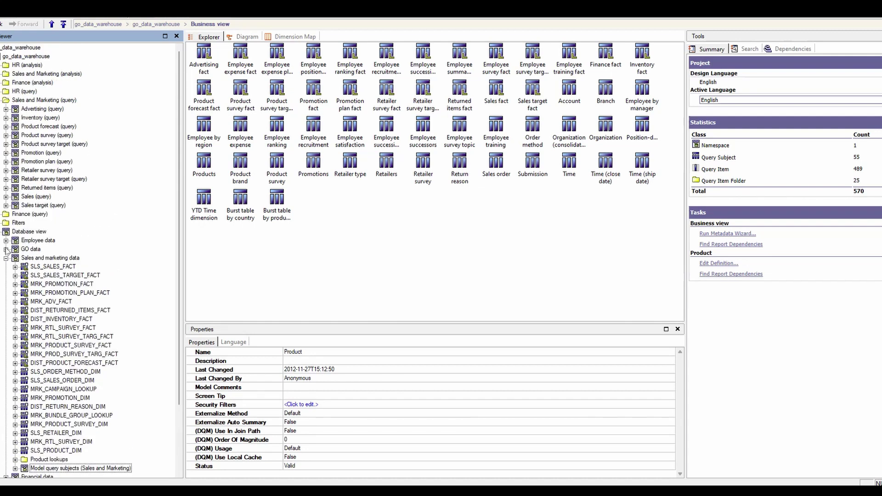
Review SLS_SALES_FACT's select statement and columns, then collapse Sales and marketing data
{"action": "left_click", "coordinate": [37, 258]}
{"action": "double_click", "coordinate": [36, 268]}
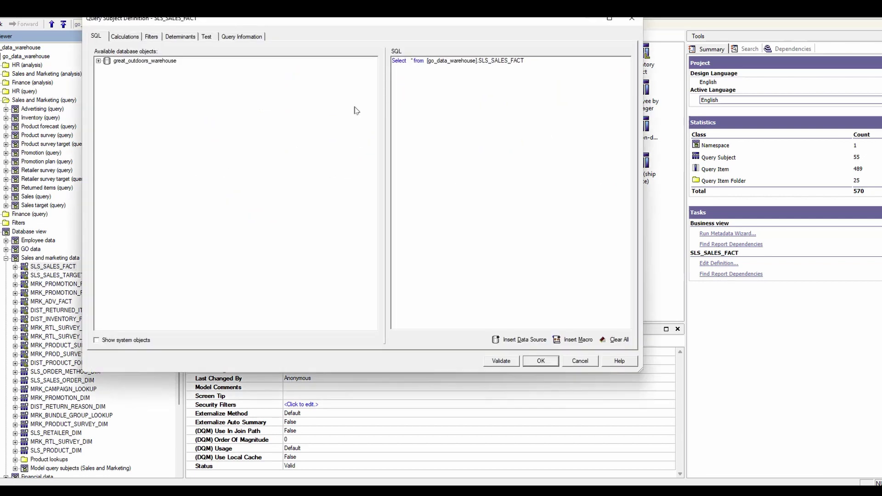
{"action": "left_click", "coordinate": [524, 61]}
{"action": "left_click_drag", "start_coordinate": [540, 63], "coordinate": [388, 61]}
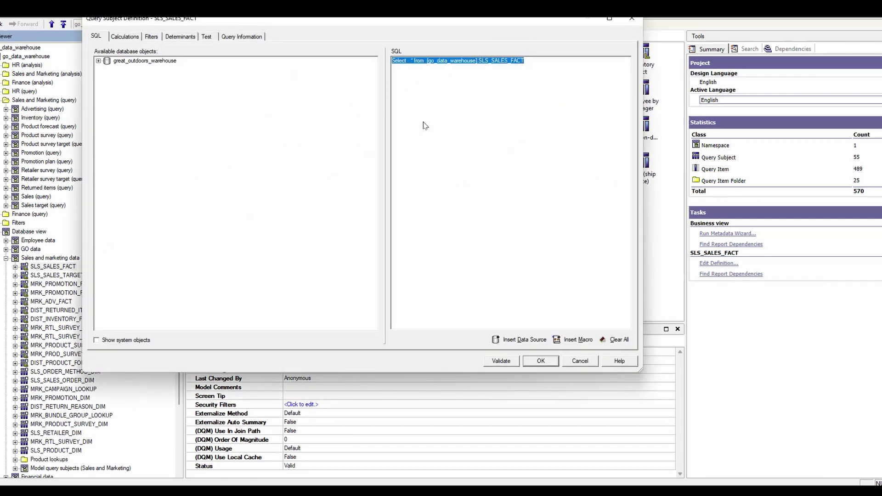
{"action": "left_click", "coordinate": [569, 363]}
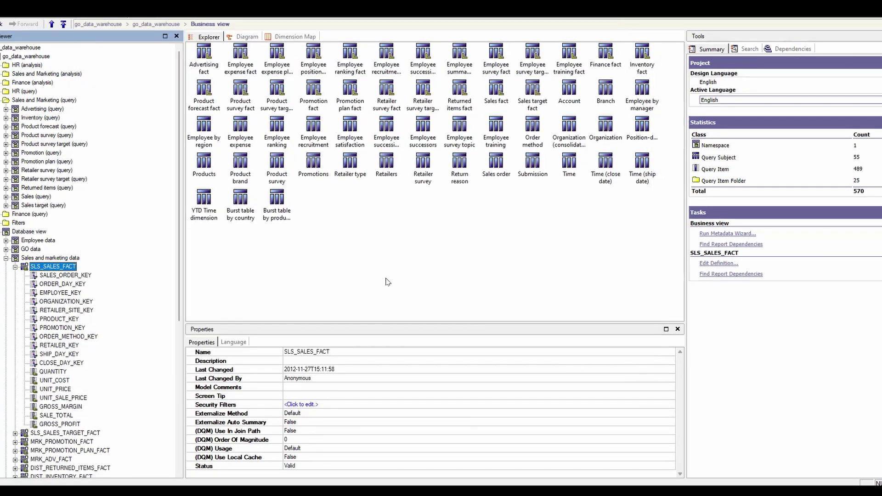
{"action": "left_click", "coordinate": [15, 267]}
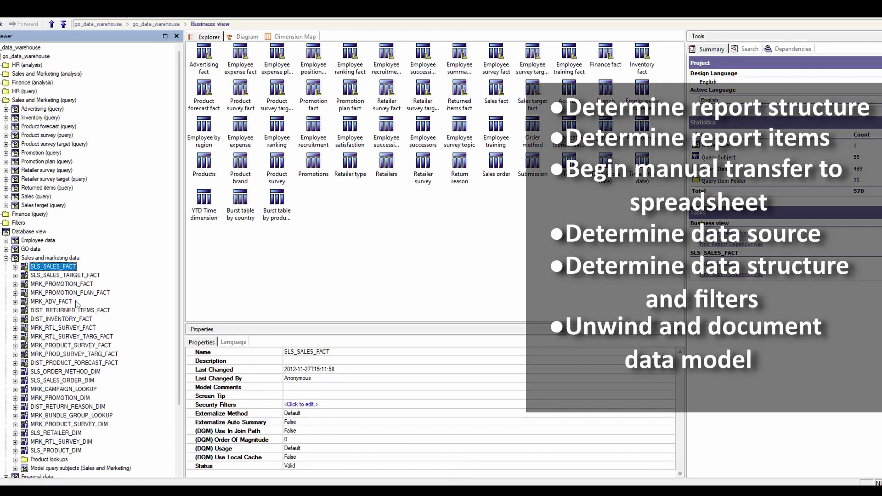
{"action": "left_click", "coordinate": [6, 257]}
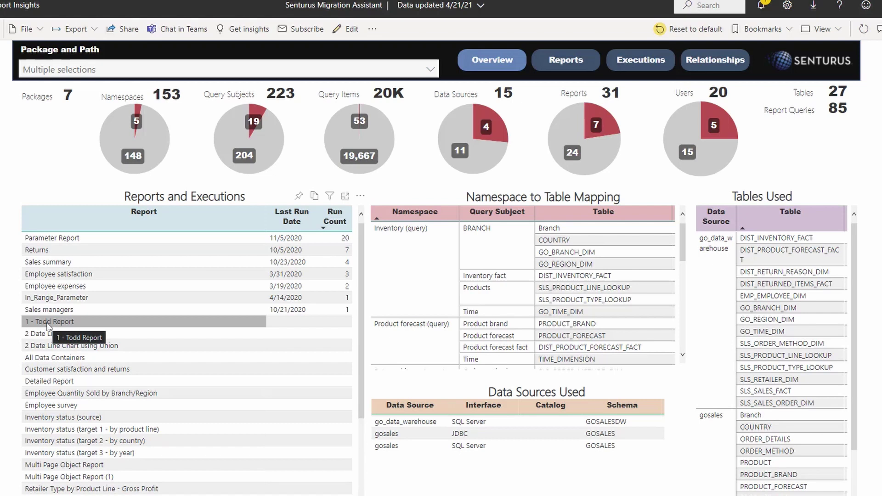
Select the traced report in Reports and Executions to cross-filter the overview to its 5 tables
{"action": "left_click", "coordinate": [48, 324]}
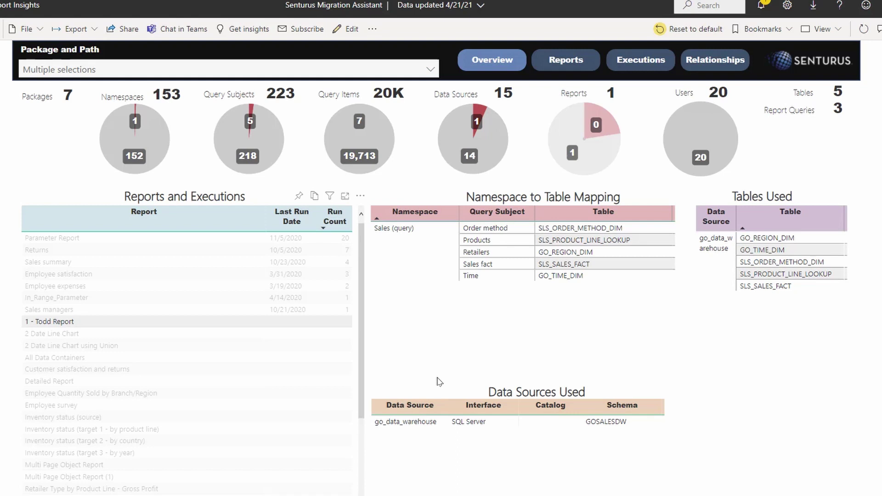
Switch to the Reports page and filter the details to Query1
{"action": "left_click", "coordinate": [569, 60]}
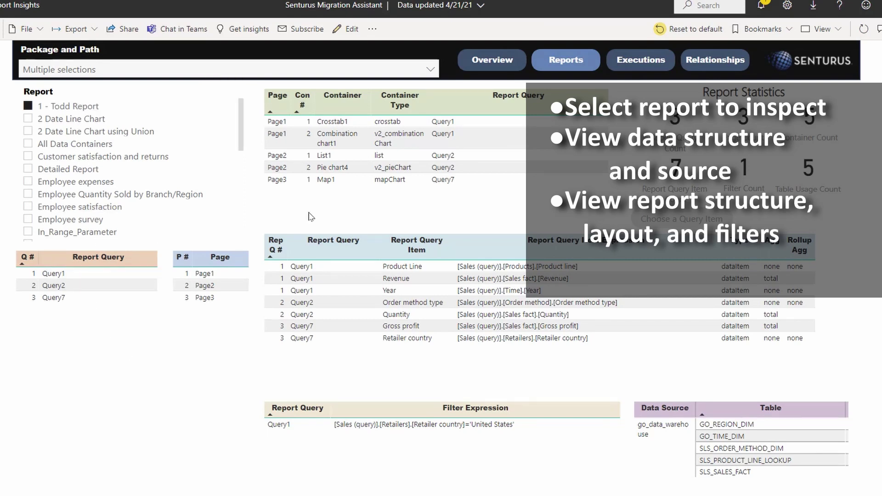
{"action": "left_click", "coordinate": [67, 274]}
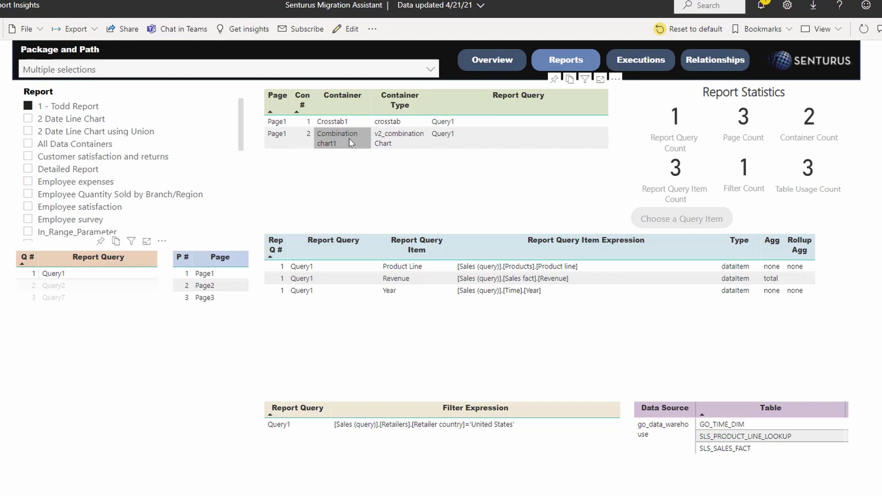
Narrow to Product line, then compare Query1 with Query2, and toggle the Query2 filter off
{"action": "left_click", "coordinate": [508, 269]}
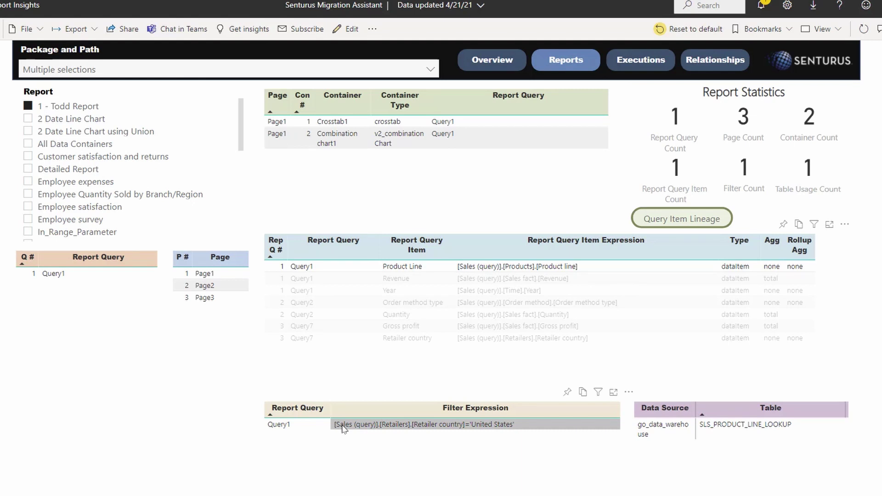
{"action": "left_click", "coordinate": [56, 274]}
{"action": "left_click", "coordinate": [58, 286]}
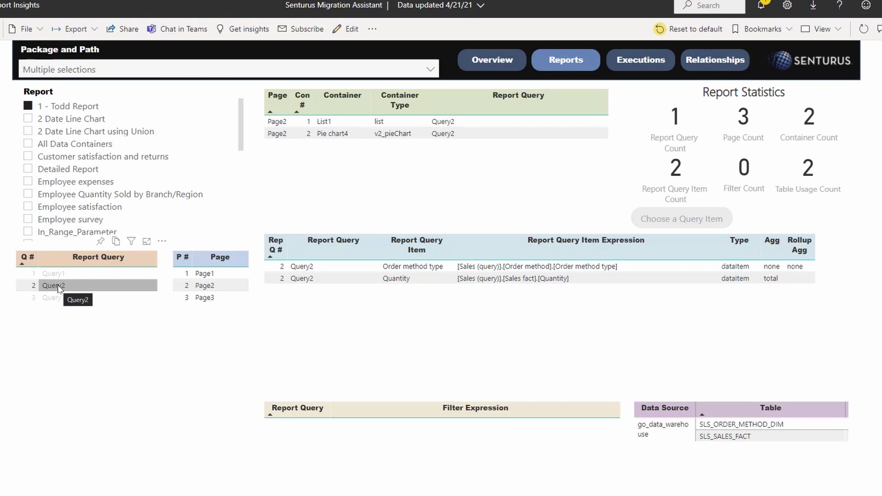
{"action": "left_click", "coordinate": [58, 286]}
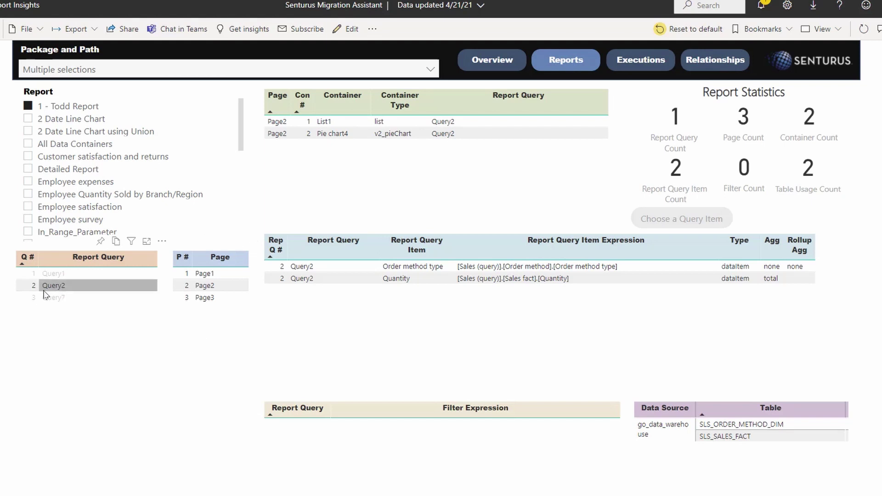